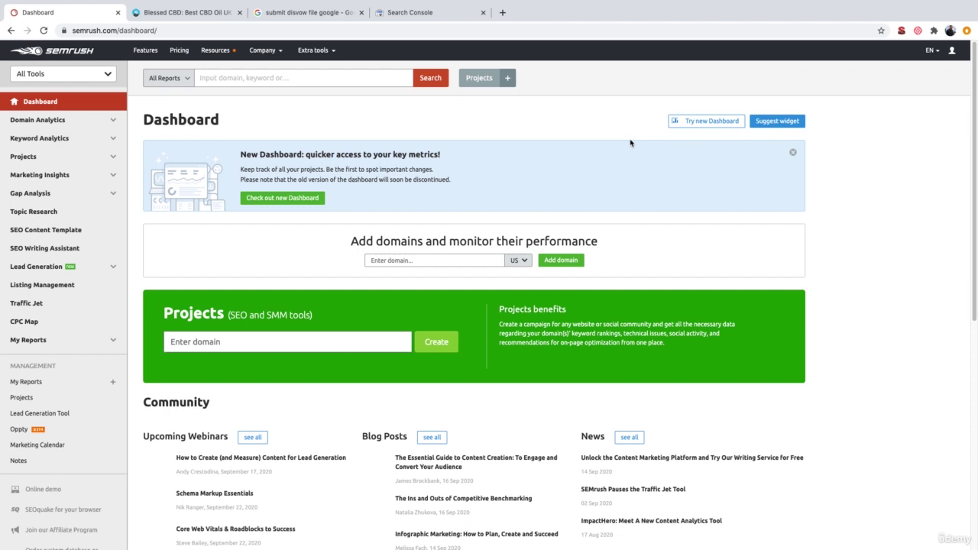
# Step: Copy the Blessed CBD site's address, look it up in the SEMrush domain overview, and switch the report to the UK database
pyautogui.click(210, 17)
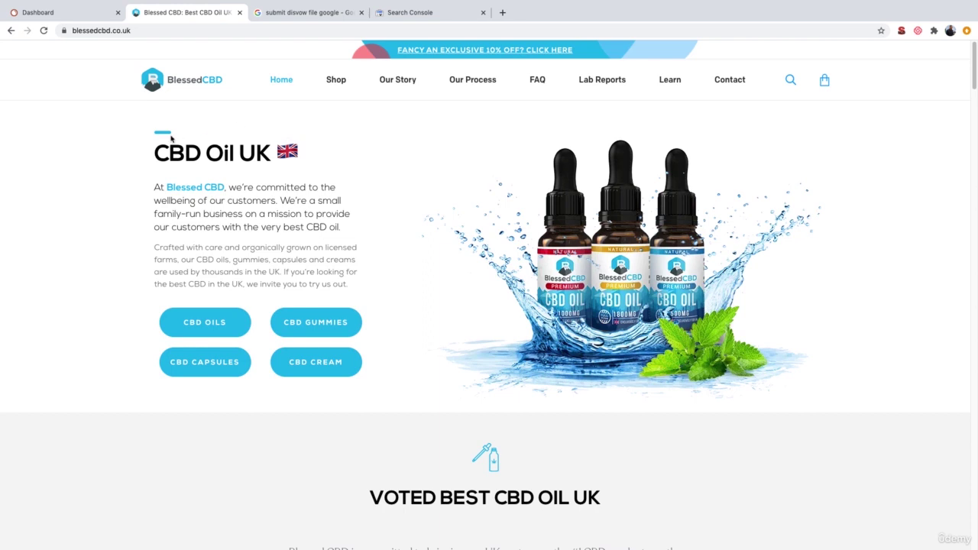
pyautogui.click(118, 32)
pyautogui.press('super+c')
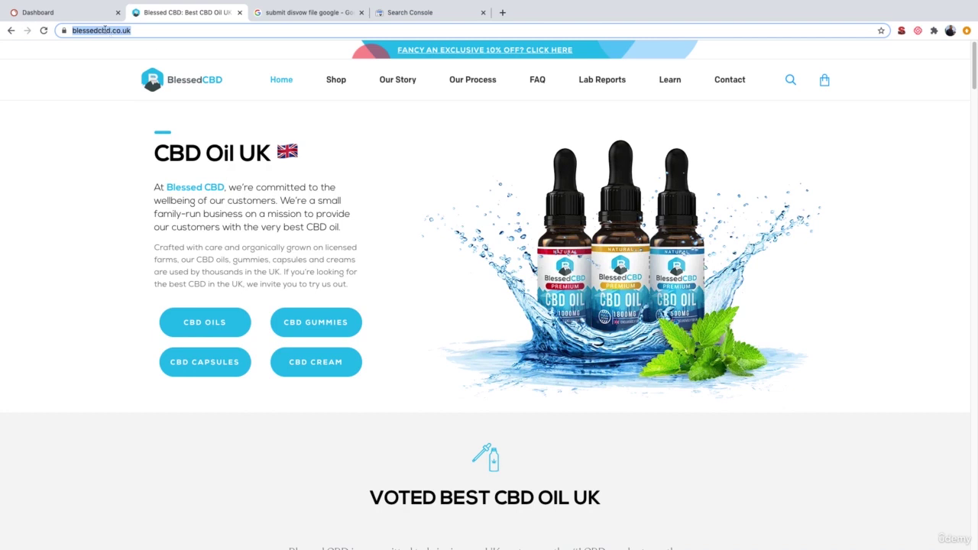
pyautogui.press('super+1')
pyautogui.click(218, 70)
pyautogui.press('super+v')
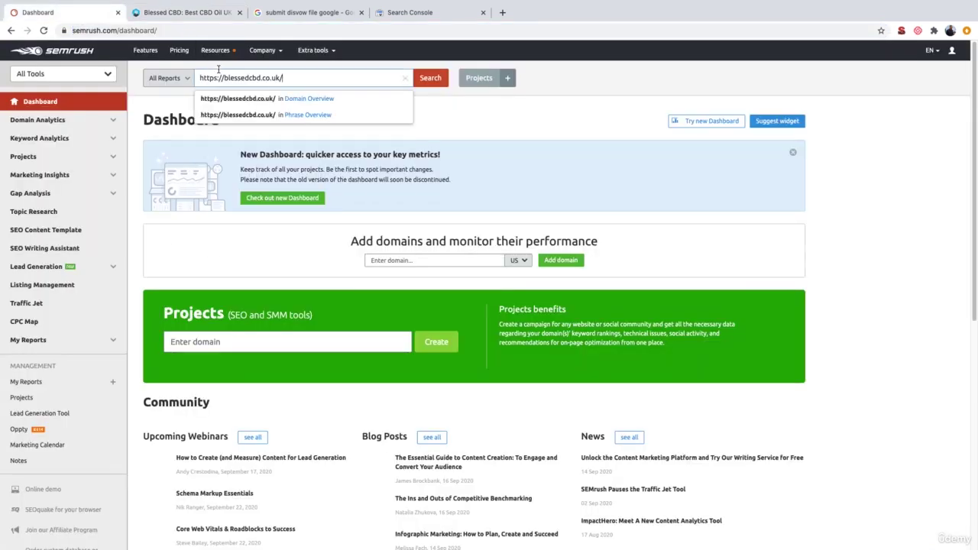
pyautogui.click(425, 80)
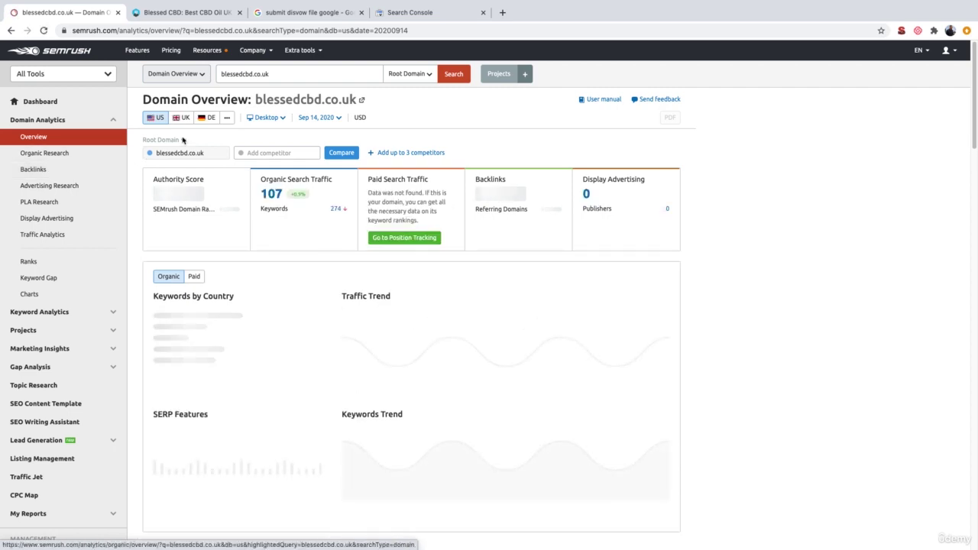
pyautogui.click(182, 118)
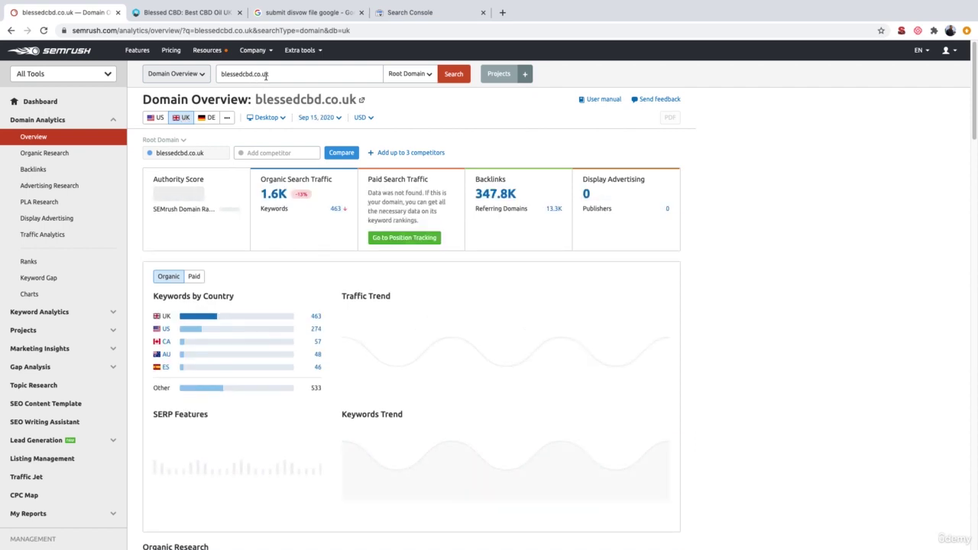
# Step: Open the backlink analytics for blessedcbd.co.uk and show its detailed list of backlinks
pyautogui.click(51, 169)
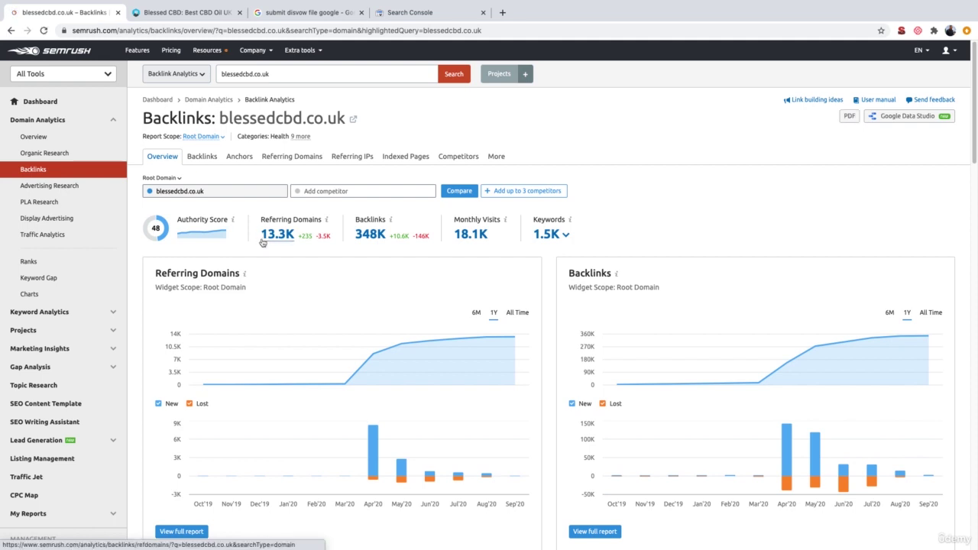
pyautogui.scroll(-1, 262, 243)
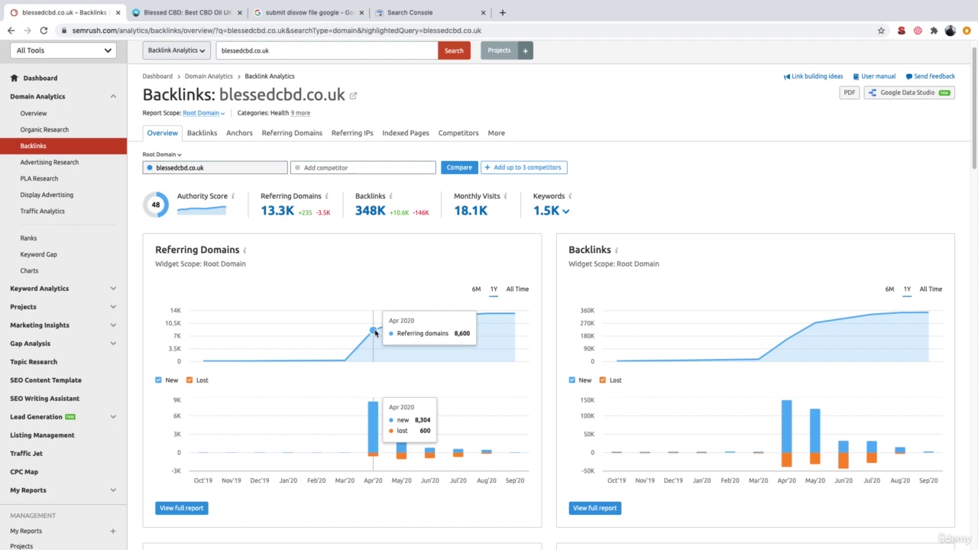
pyautogui.click(202, 134)
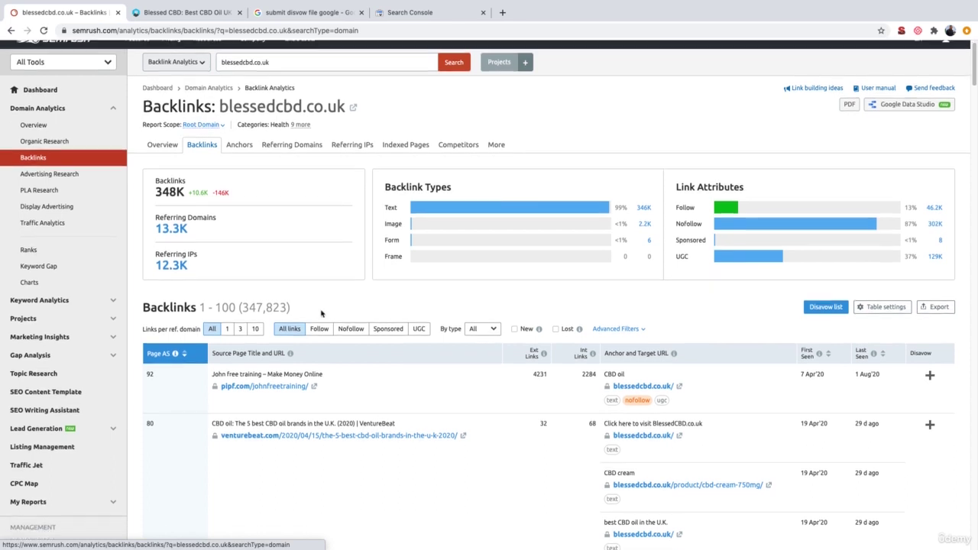
# Step: Add the pipf.com backlink to the disavow list as a domain
pyautogui.scroll(-2, 323, 312)
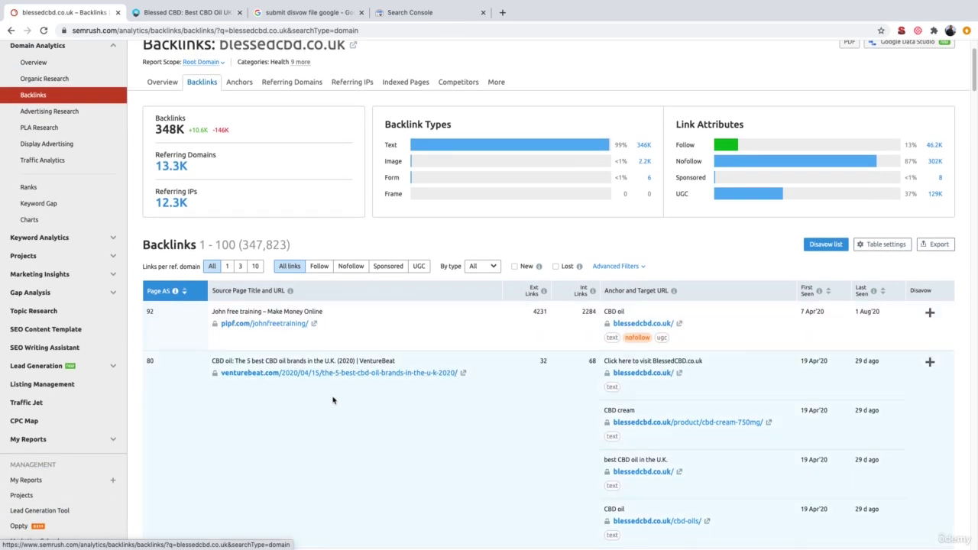
pyautogui.scroll(-1, 333, 400)
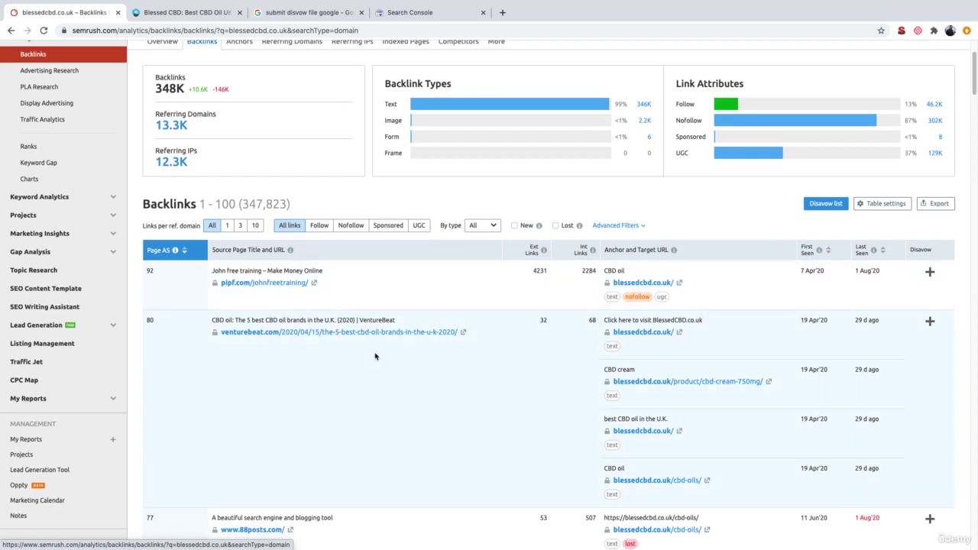
pyautogui.scroll(-1, 375, 356)
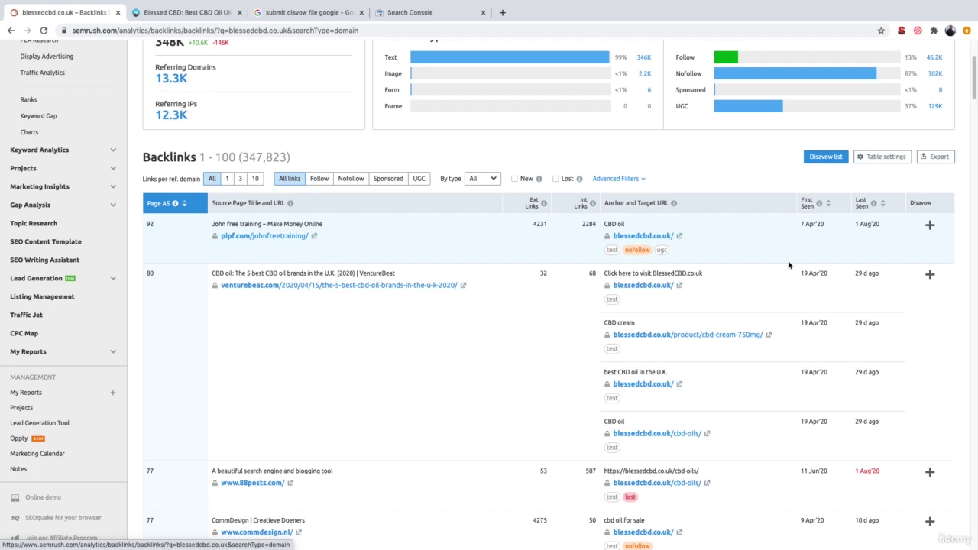
pyautogui.scroll(-2, 788, 265)
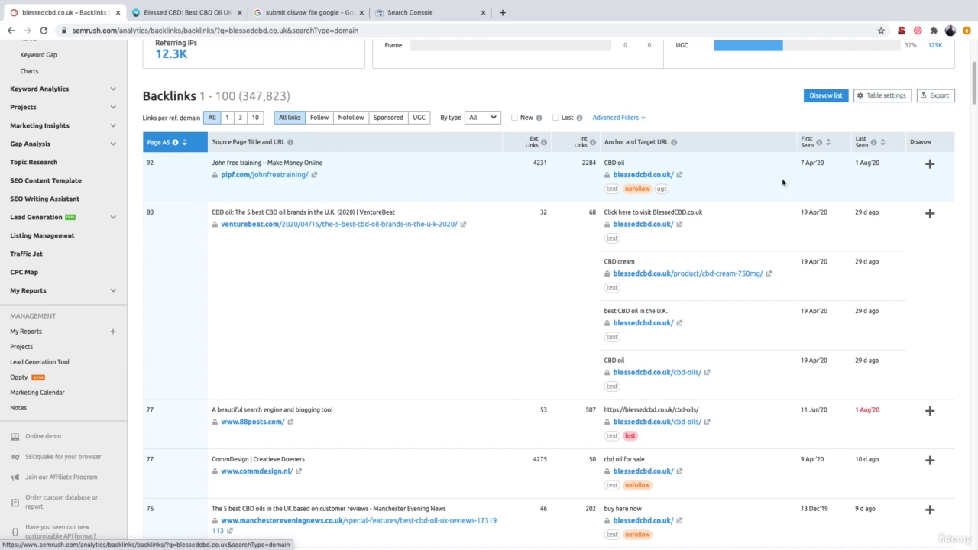
pyautogui.click(929, 165)
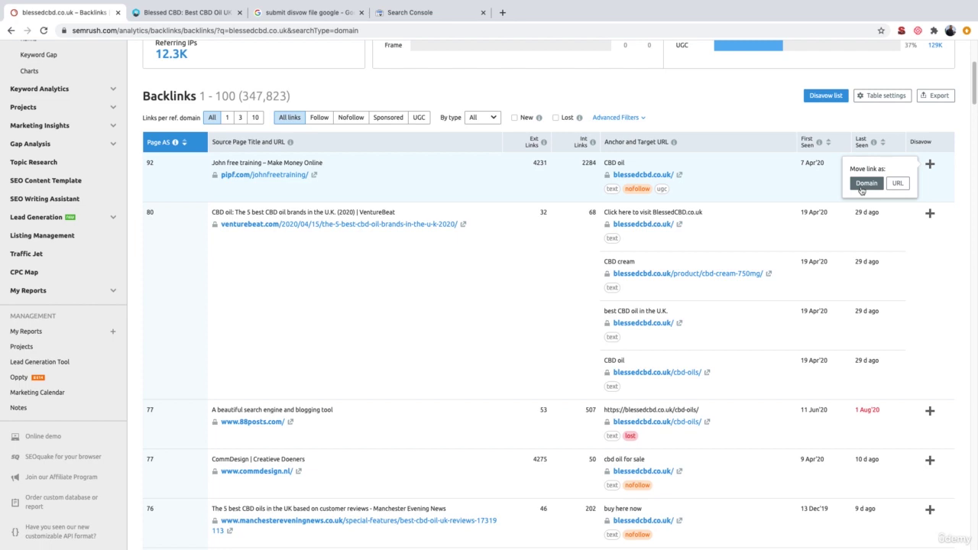
pyautogui.click(861, 190)
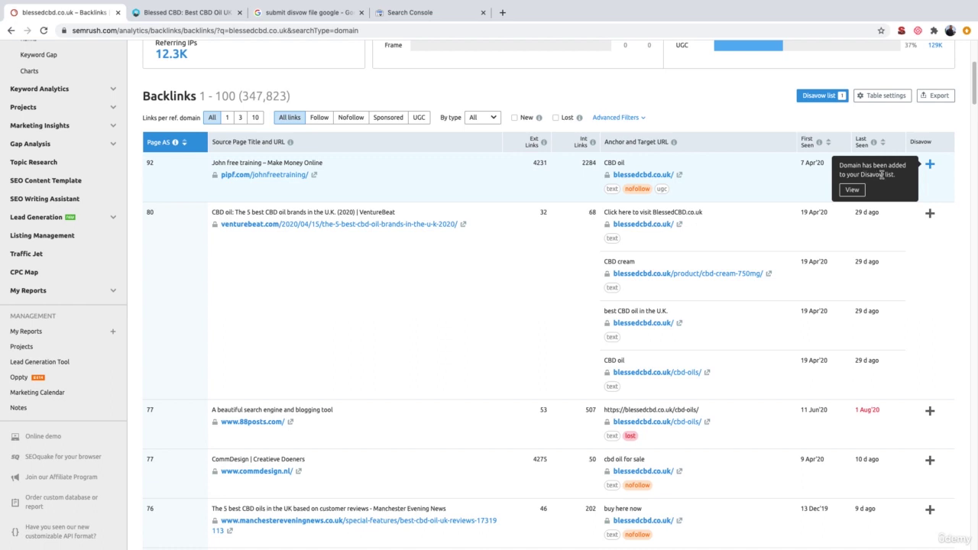
# Step: Add the builderwppage.com backlink to the disavow list as a domain
pyautogui.scroll(-5, 493, 282)
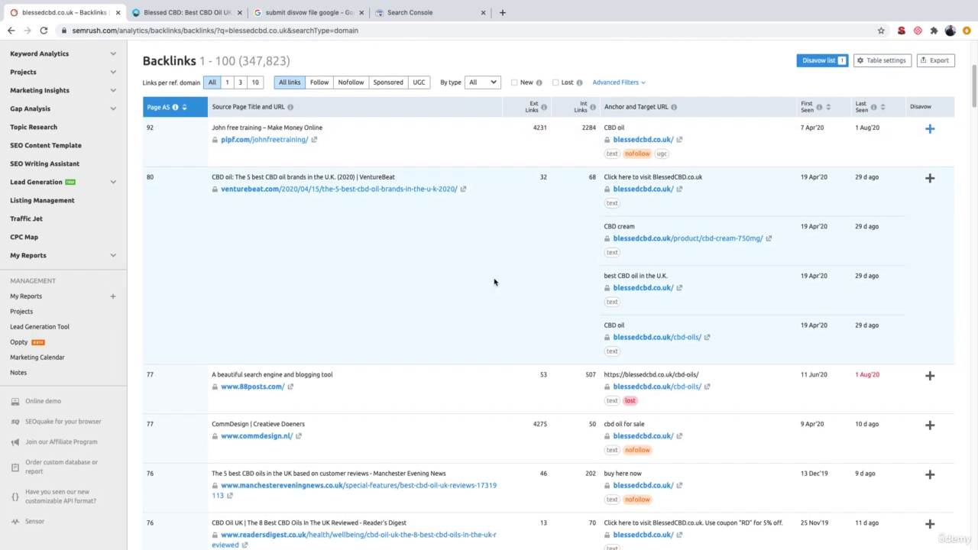
pyautogui.scroll(-3, 493, 282)
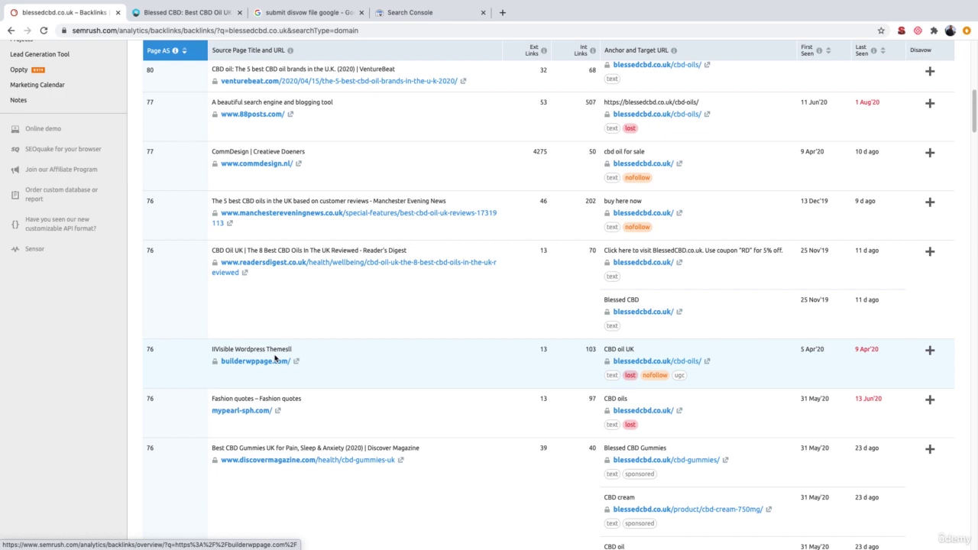
pyautogui.tripleClick(276, 349)
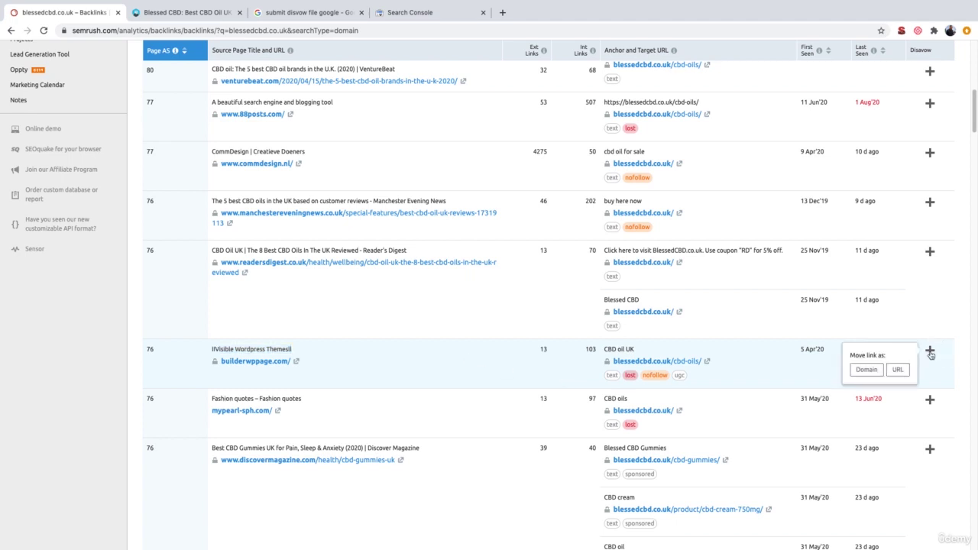
pyautogui.click(862, 371)
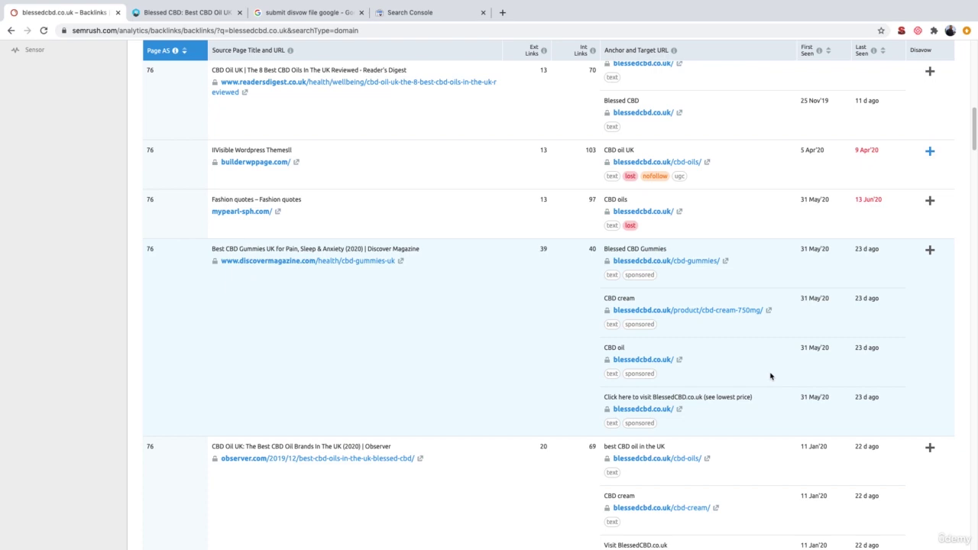
pyautogui.scroll(1, 770, 376)
pyautogui.click(929, 198)
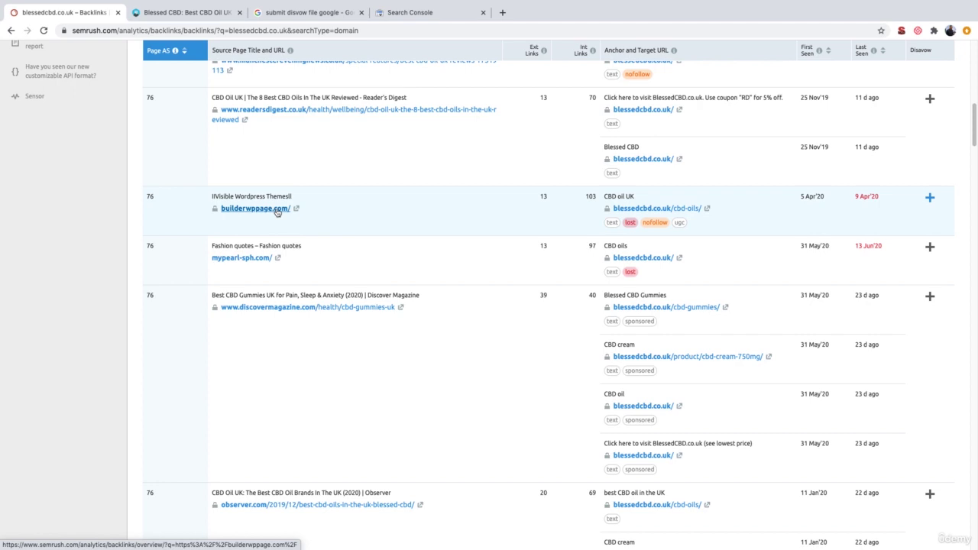
# Step: Open the anchors report and show the backlinks that use the anchor text "scam"
pyautogui.scroll(5, 278, 212)
pyautogui.scroll(4, 277, 212)
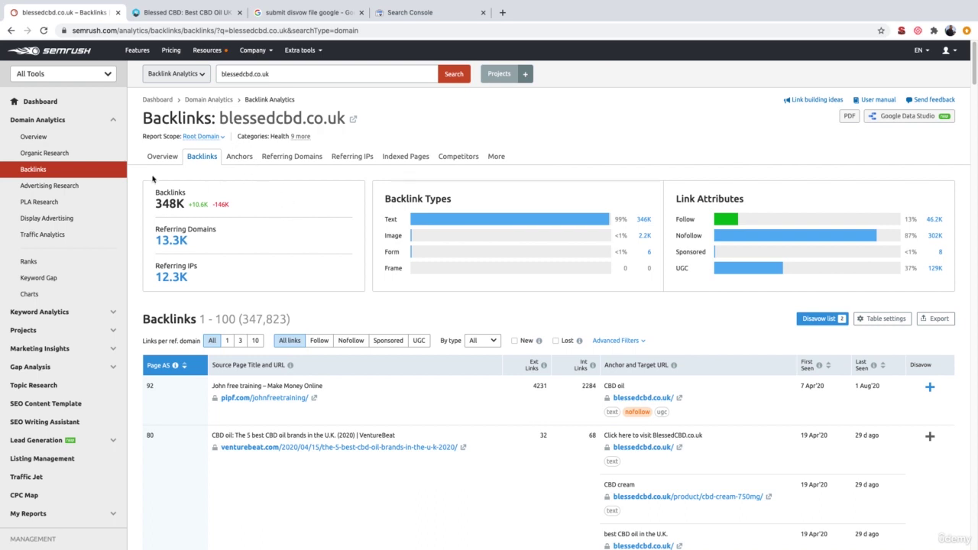
pyautogui.click(241, 159)
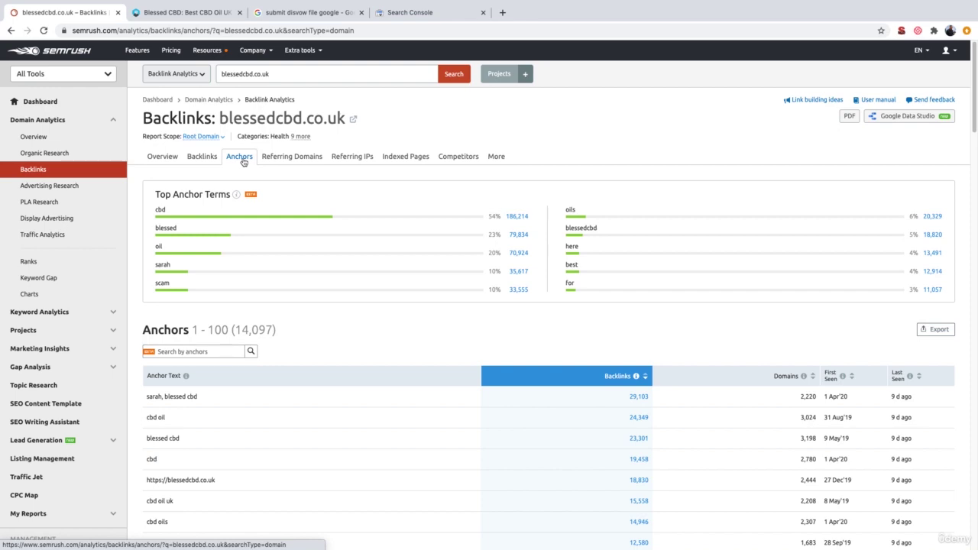
pyautogui.scroll(-5, 243, 161)
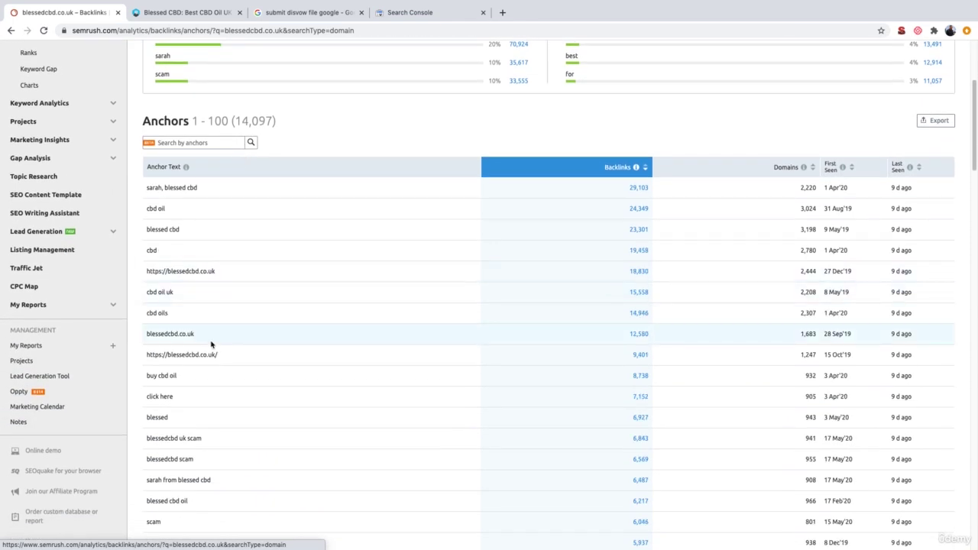
pyautogui.scroll(-5, 212, 344)
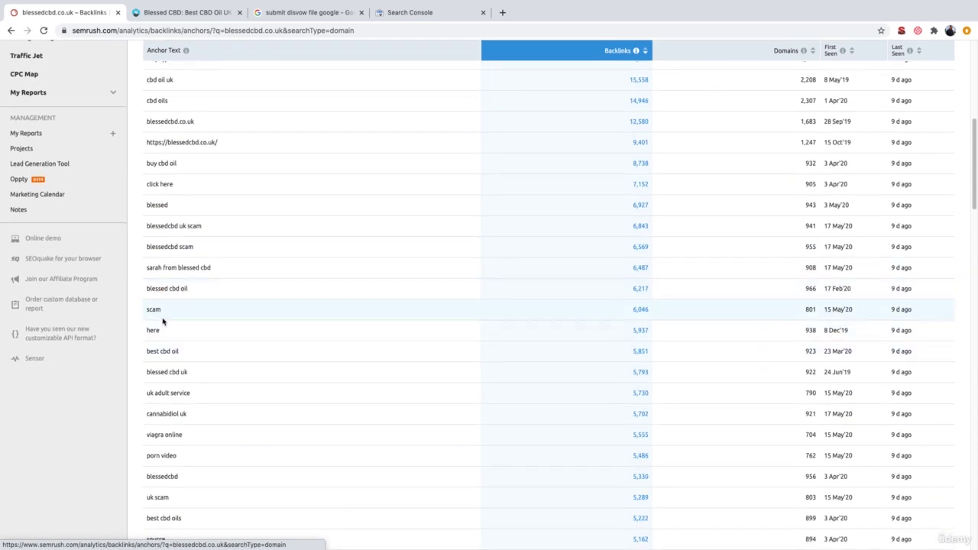
pyautogui.doubleClick(152, 309)
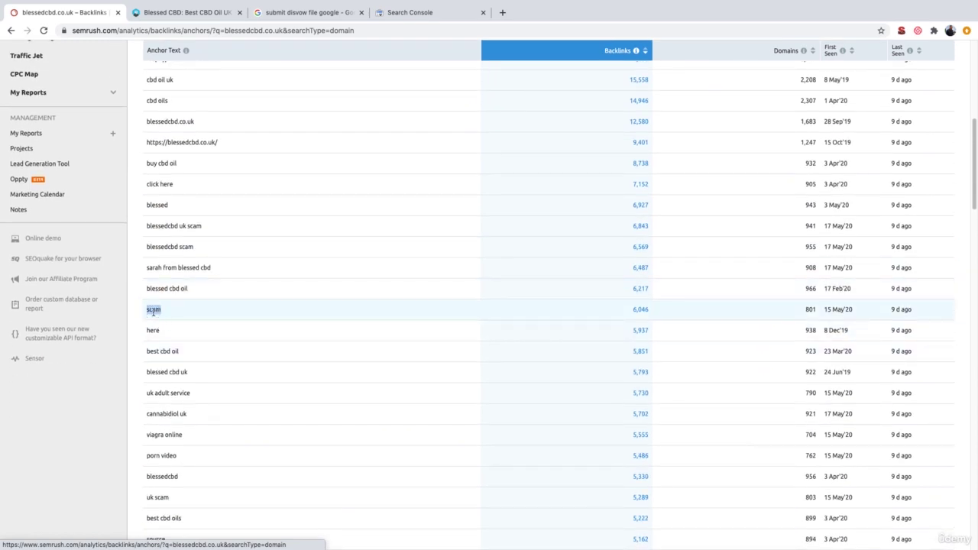
pyautogui.click(641, 313)
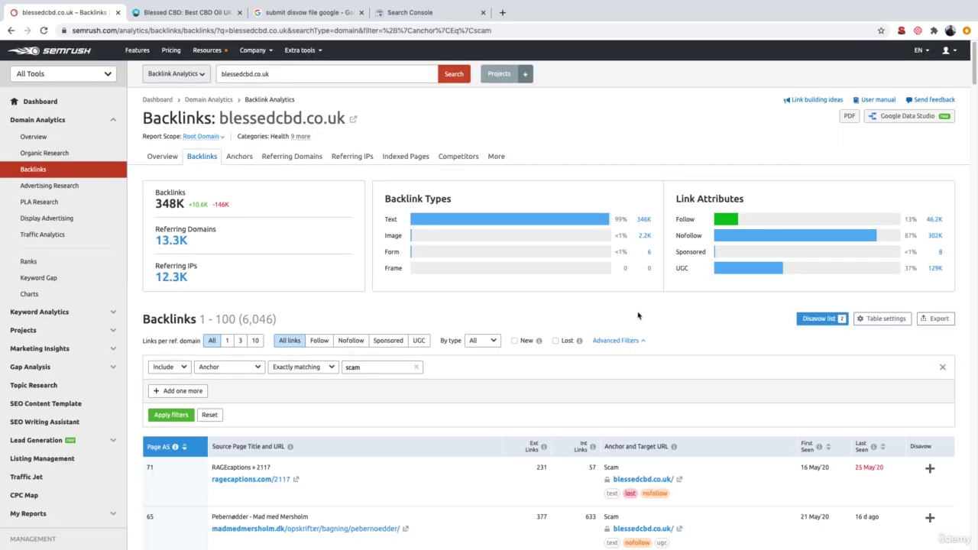
# Step: Limit the "scam" backlinks to one link per referring domain
pyautogui.scroll(-3, 479, 432)
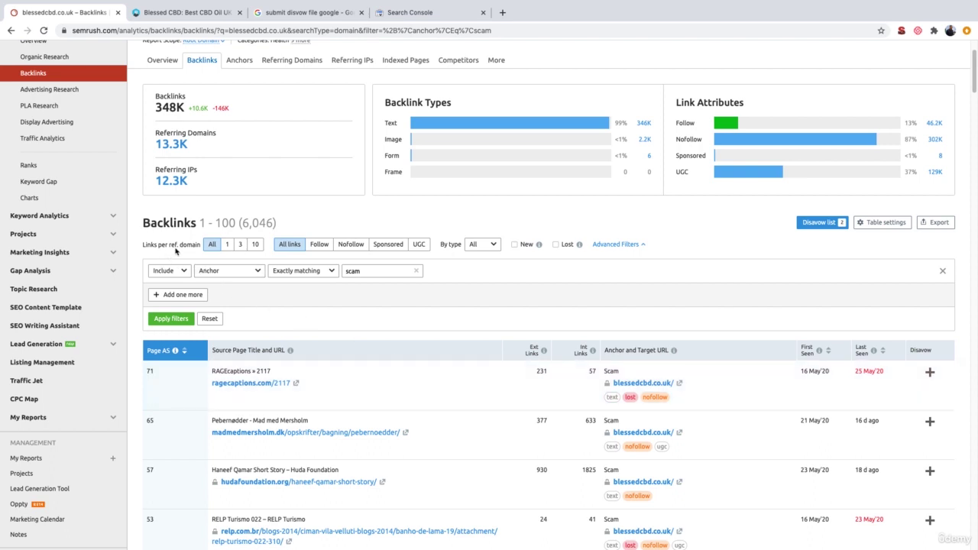
pyautogui.click(227, 245)
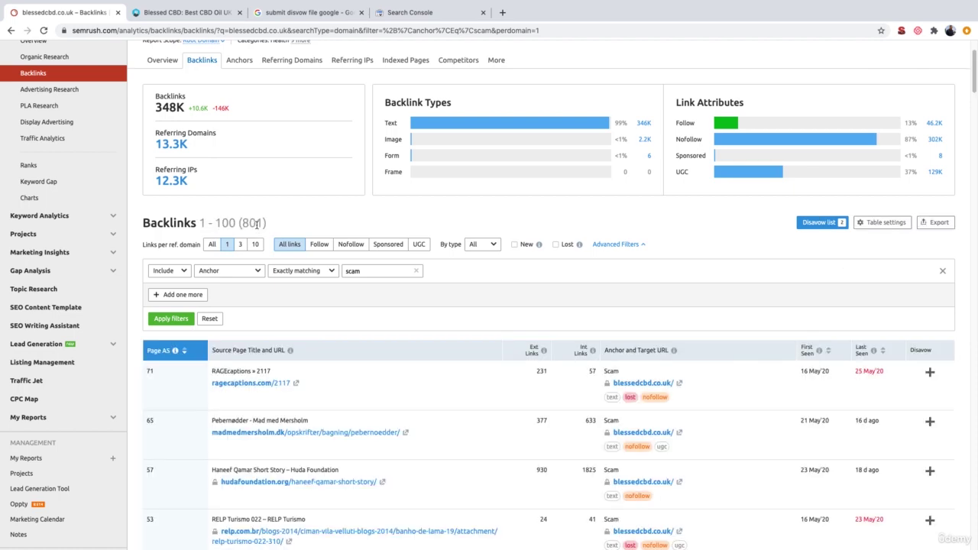
pyautogui.click(246, 222)
pyautogui.scroll(-1, 450, 308)
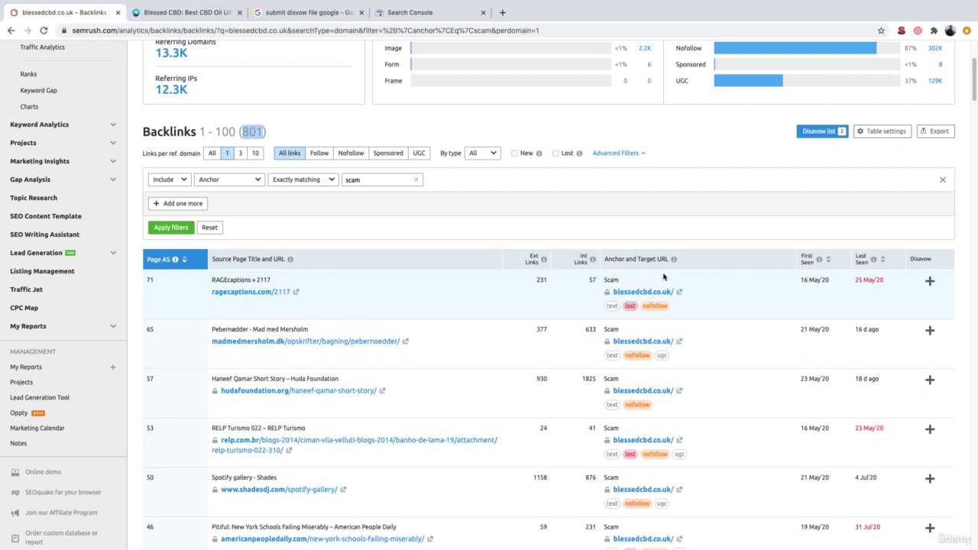
# Step: Add the ragecaptions.com, madmedmersholm.dk and hudafoundation.org backlinks to the disavow list as domains
pyautogui.click(929, 281)
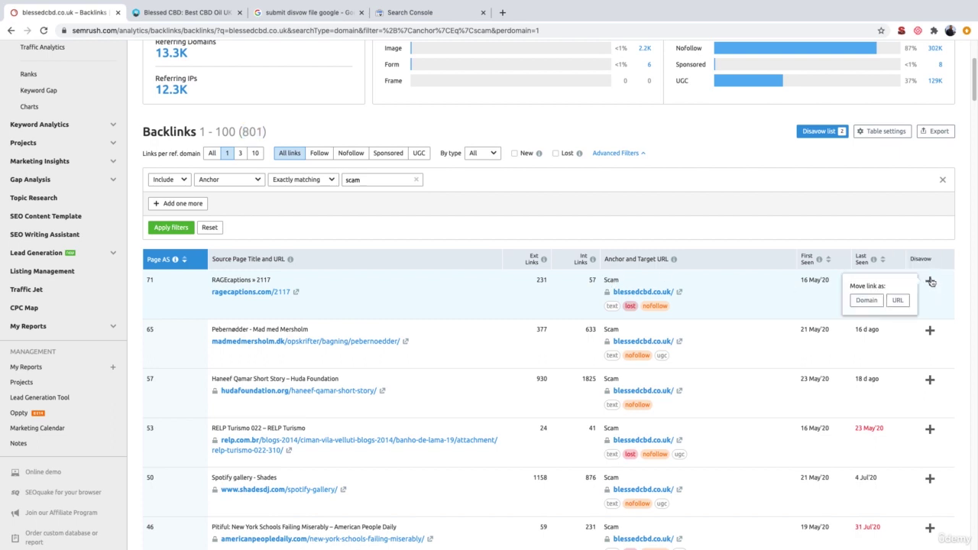
pyautogui.click(865, 302)
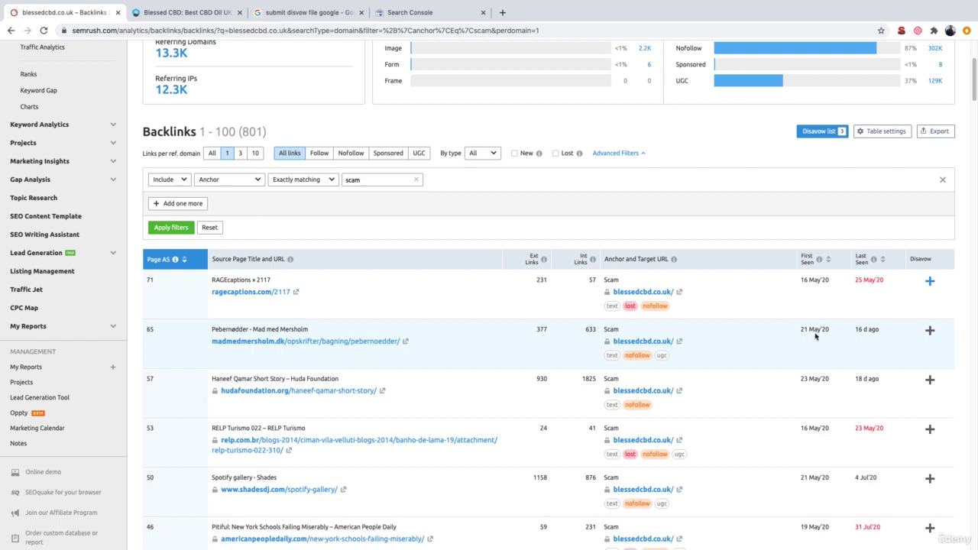
pyautogui.click(929, 330)
pyautogui.click(875, 352)
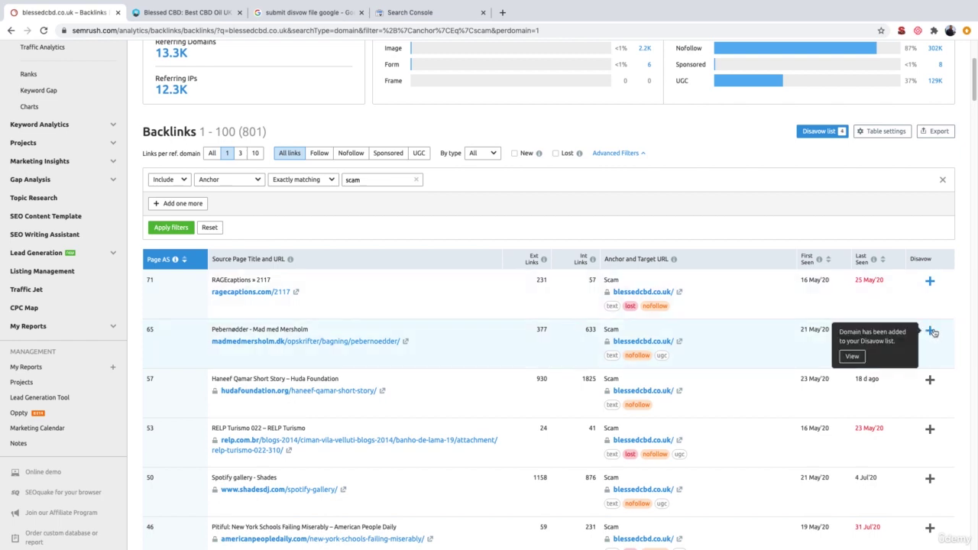
pyautogui.click(930, 379)
pyautogui.scroll(-1, 614, 425)
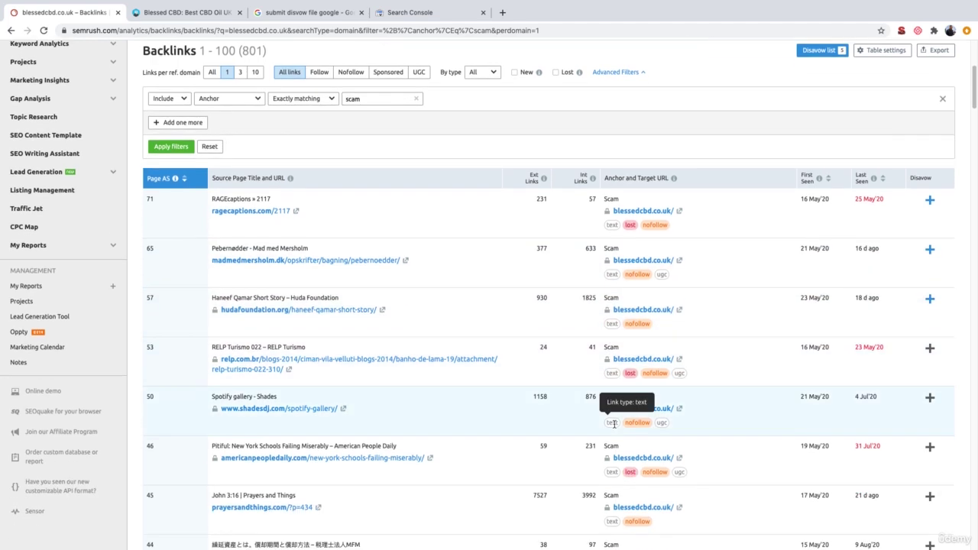
# Step: Open the disavow list and export it as a TXT file
pyautogui.scroll(1, 625, 455)
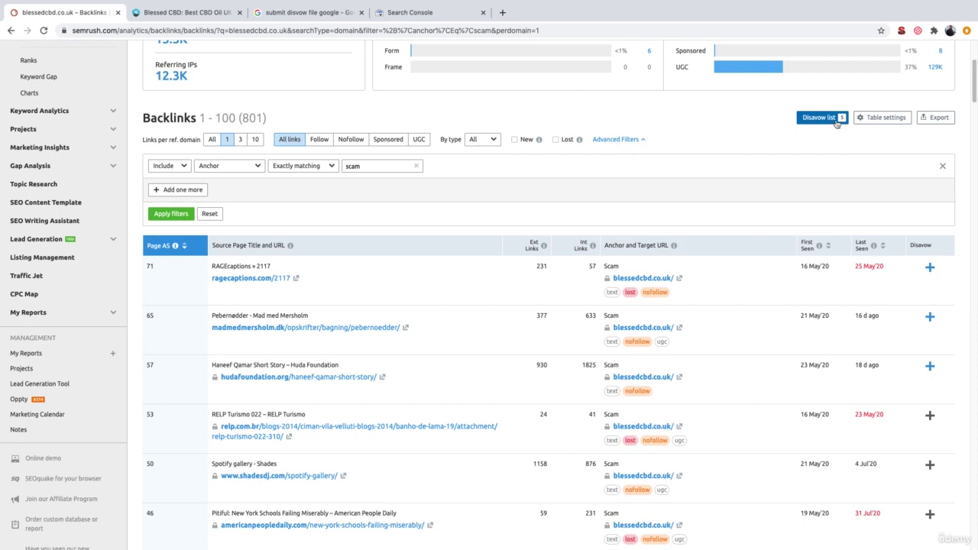
pyautogui.click(840, 124)
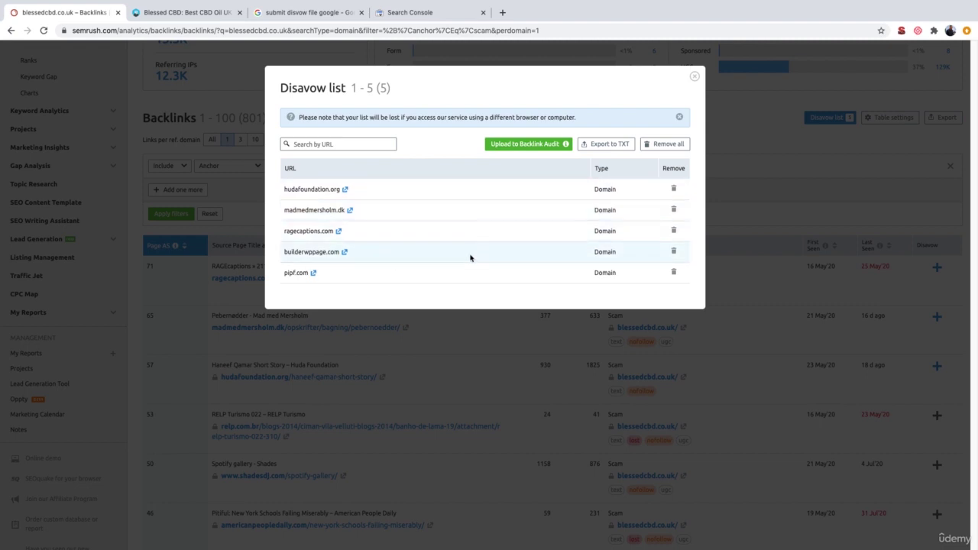
pyautogui.click(612, 148)
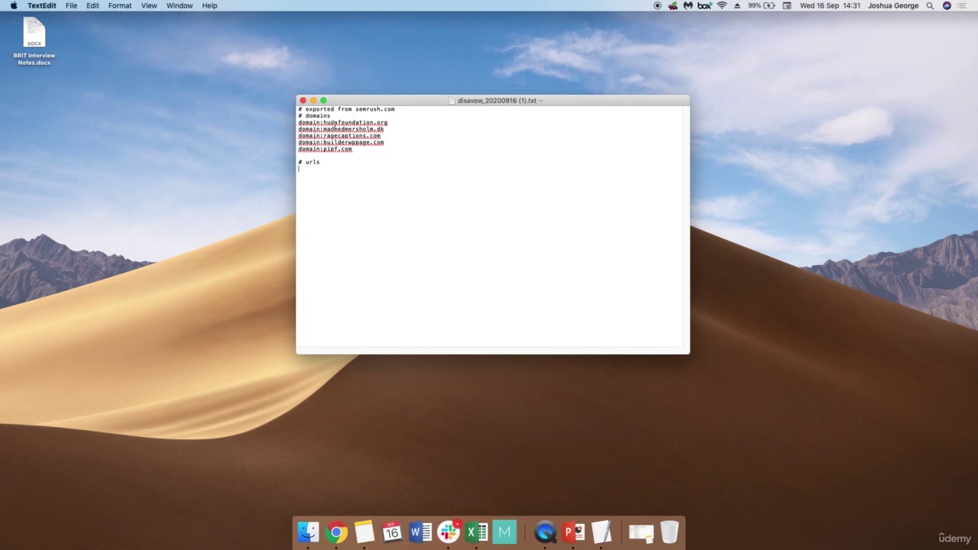
# Step: Delete the "# exported from semrush.com", "# domains" and "# urls" comment lines from the disavow text file, keeping only the domain entries
pyautogui.moveTo(330, 116); pyautogui.dragTo(298, 109)
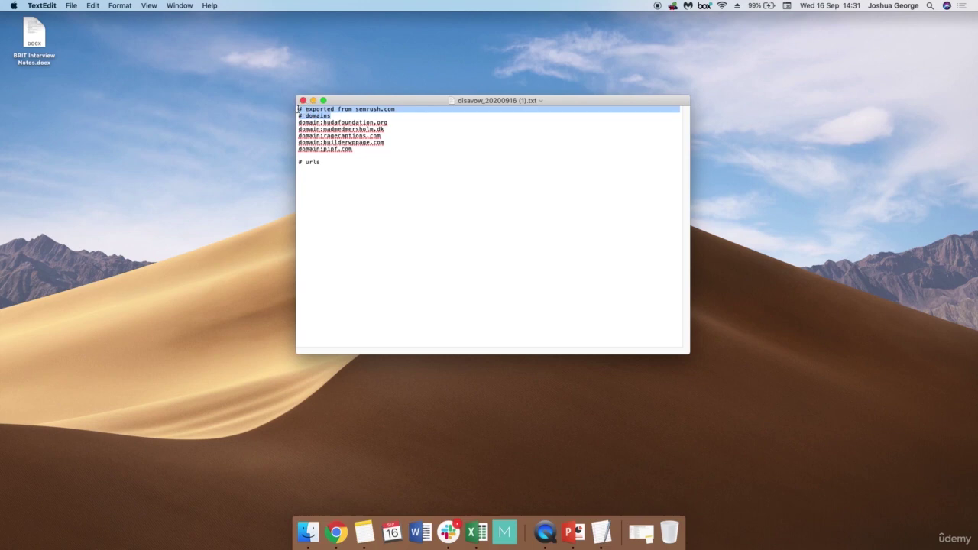
pyautogui.press('BackSpace')
pyautogui.press('Delete')
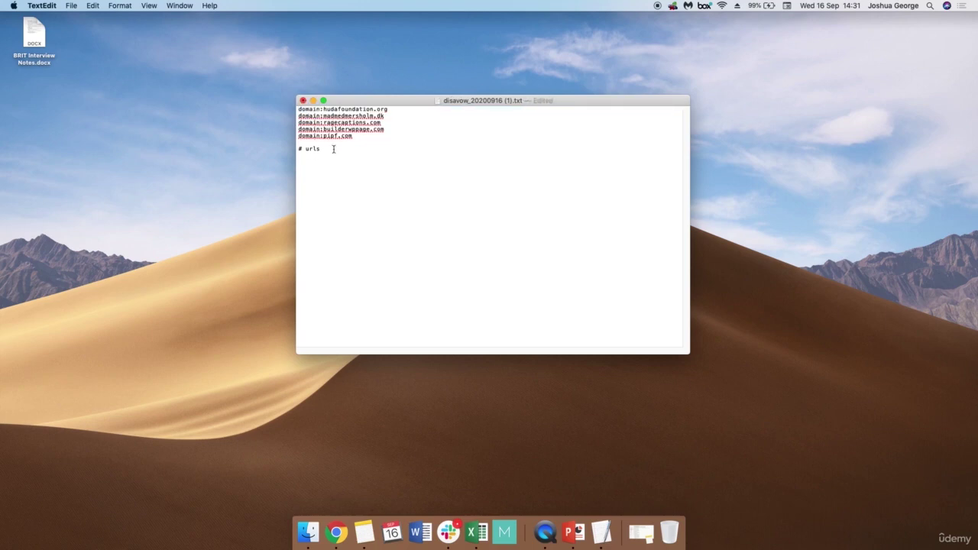
pyautogui.moveTo(333, 149); pyautogui.dragTo(290, 149)
pyautogui.press('BackSpace')
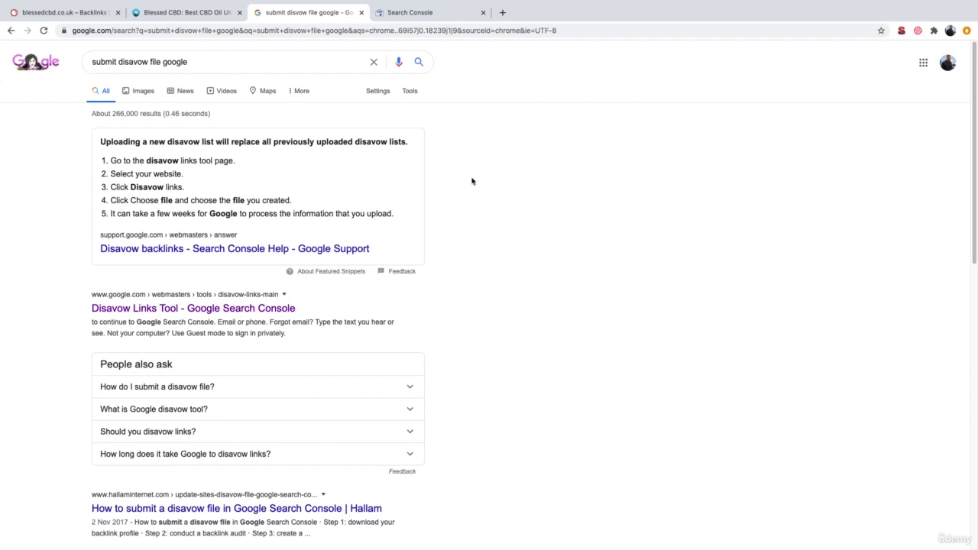
pyautogui.click(223, 66)
pyautogui.tripleClick(94, 61)
pyautogui.click(463, 194)
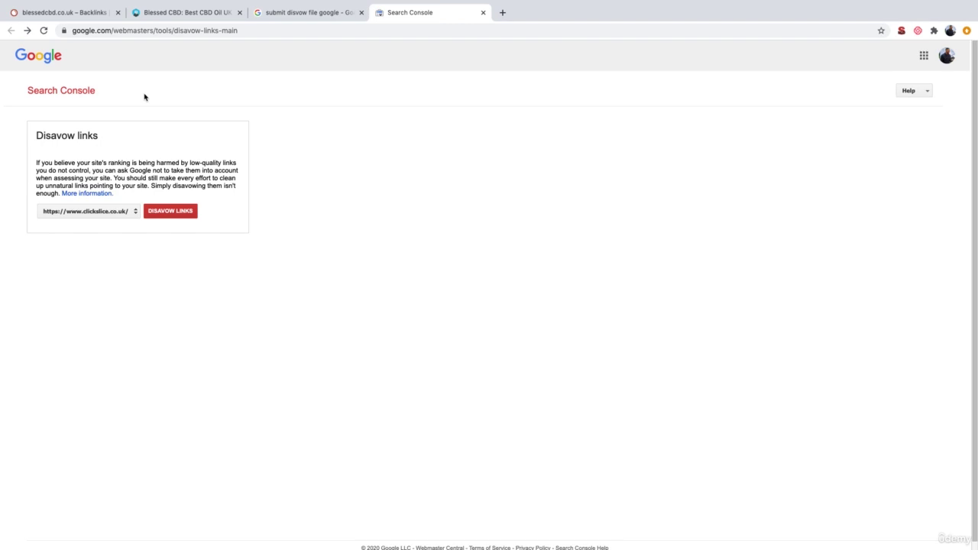
pyautogui.click(168, 14)
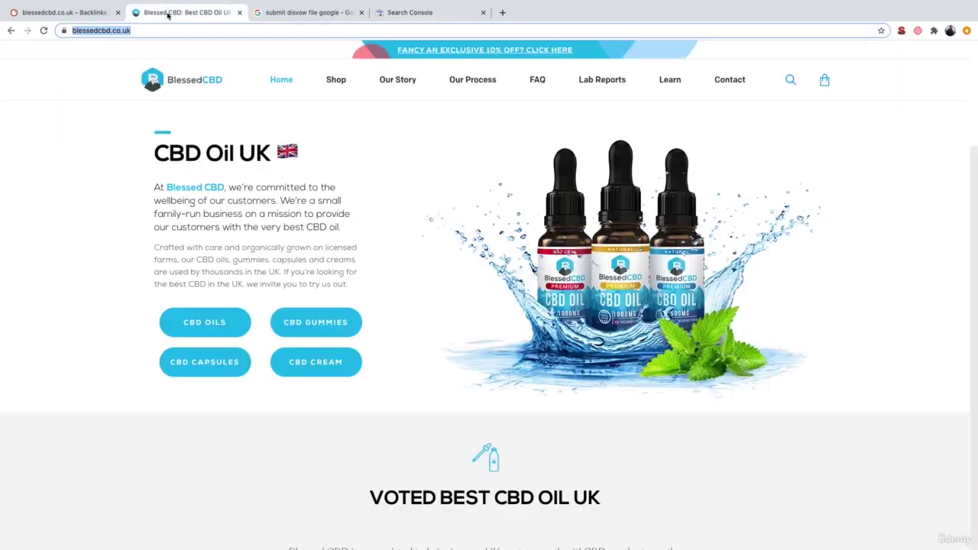
pyautogui.click(439, 14)
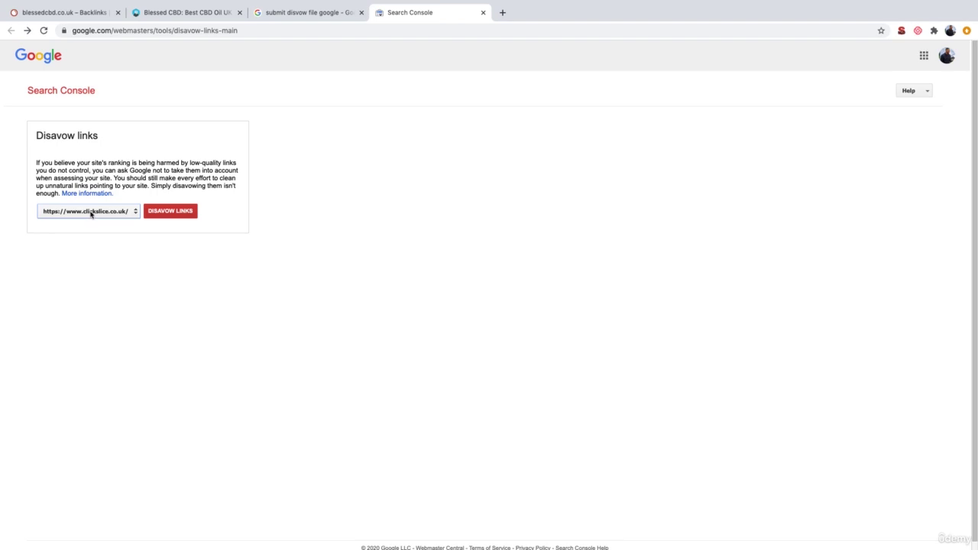
pyautogui.click(166, 215)
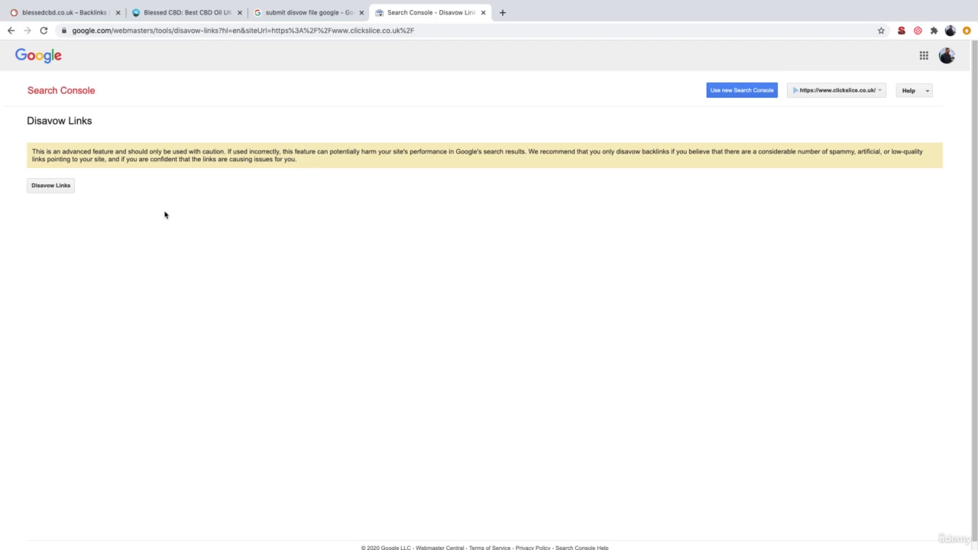
pyautogui.click(51, 185)
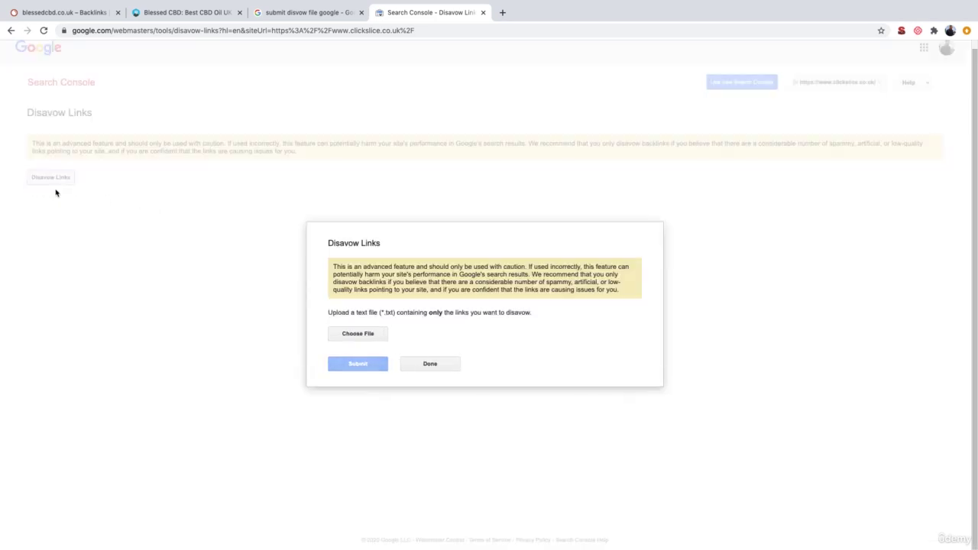